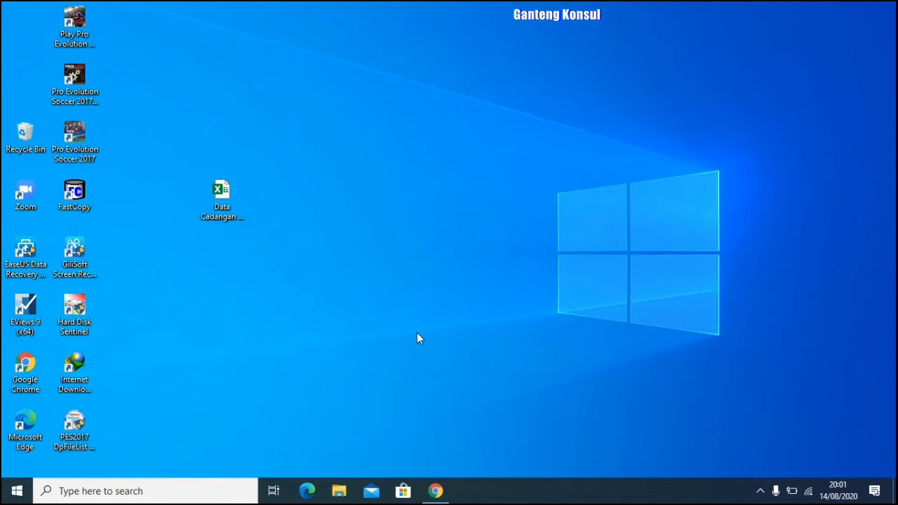
Open the desktop workbook Data Cadangan Tahunan.xlsx in EViews 9 and import Sheet1 without linking the series to the external source.
{"action": "left_click", "coordinate": [216, 195]}
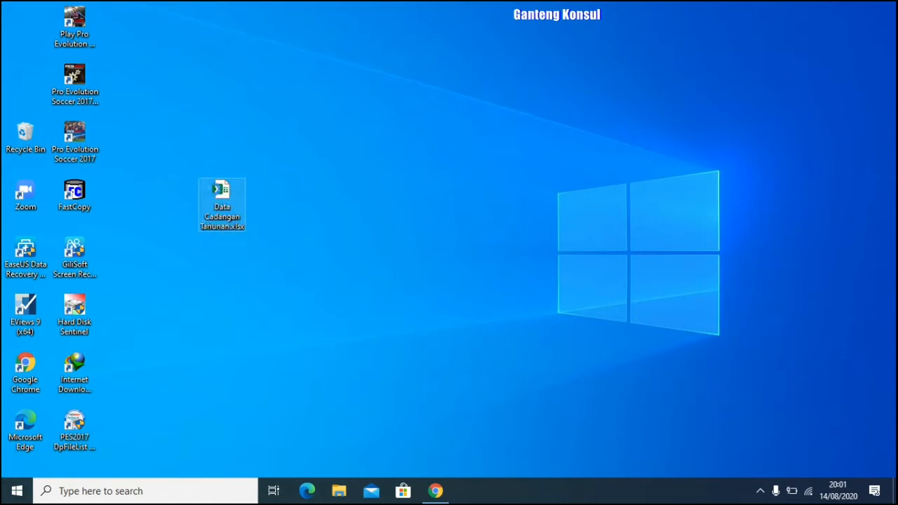
{"action": "right_click", "coordinate": [216, 195]}
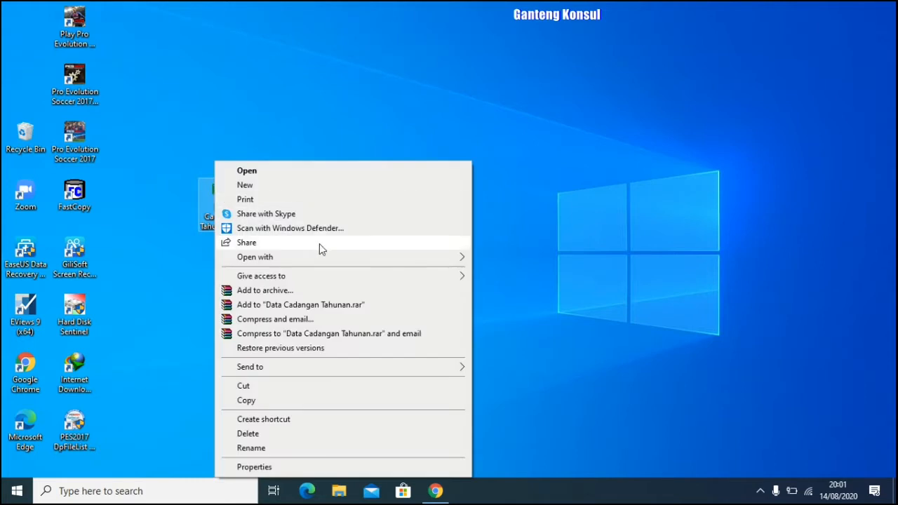
{"action": "mouse_move", "coordinate": [325, 260]}
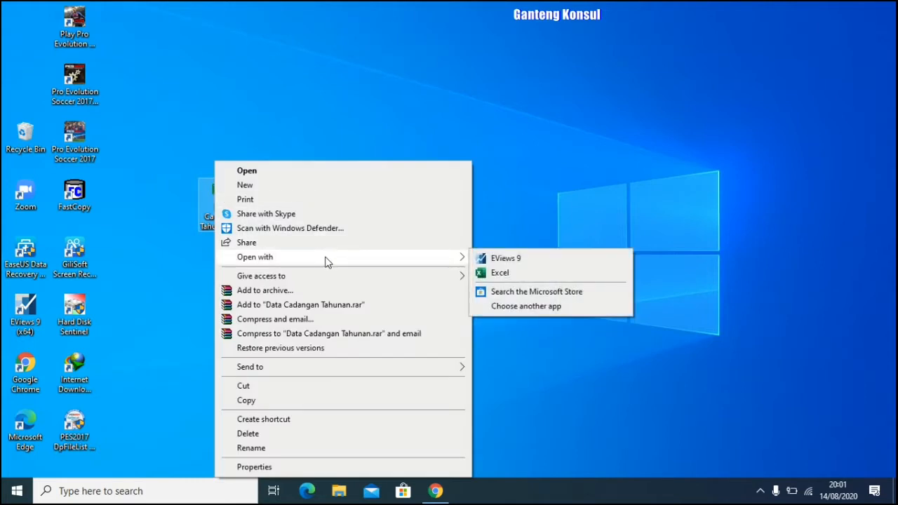
{"action": "left_click", "coordinate": [491, 258]}
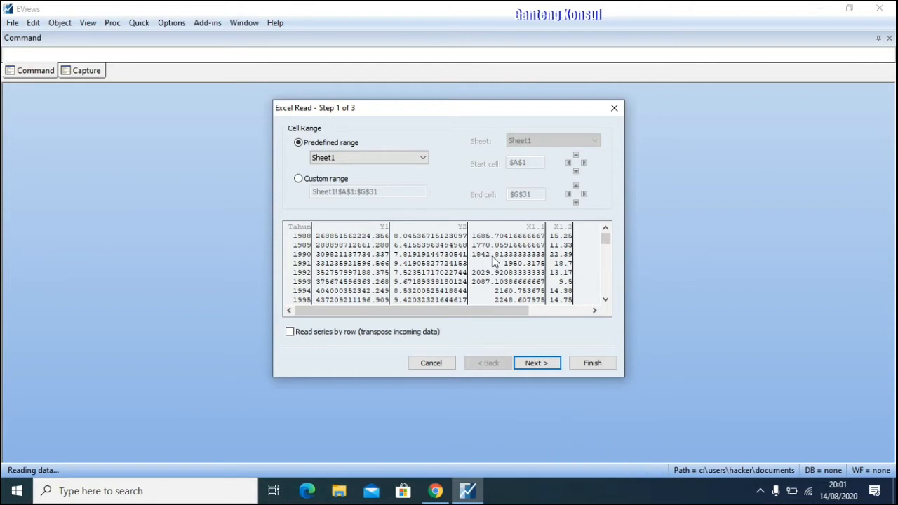
{"action": "left_click", "coordinate": [595, 363]}
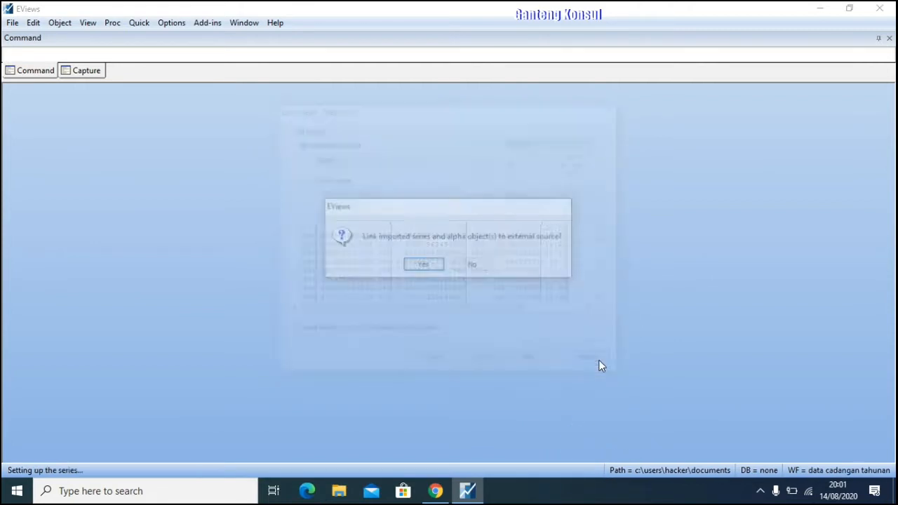
{"action": "left_click", "coordinate": [474, 267]}
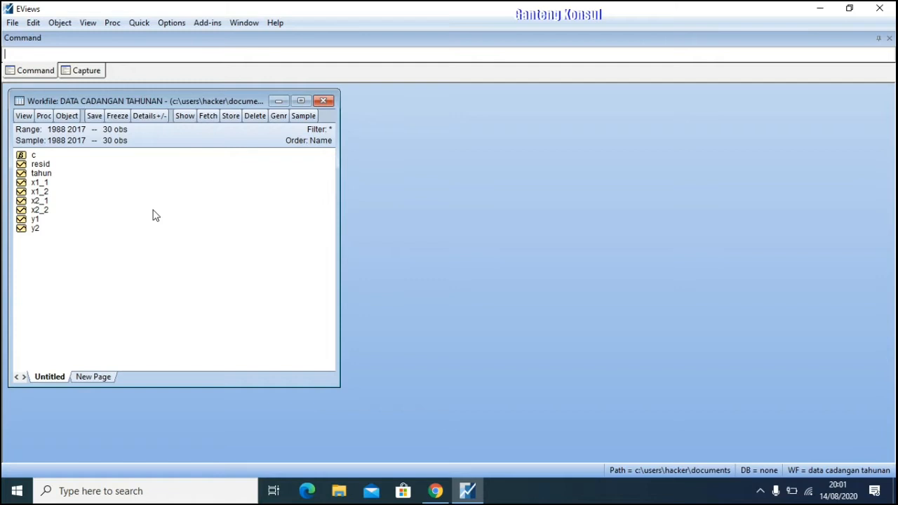
{"action": "left_click", "coordinate": [36, 221]}
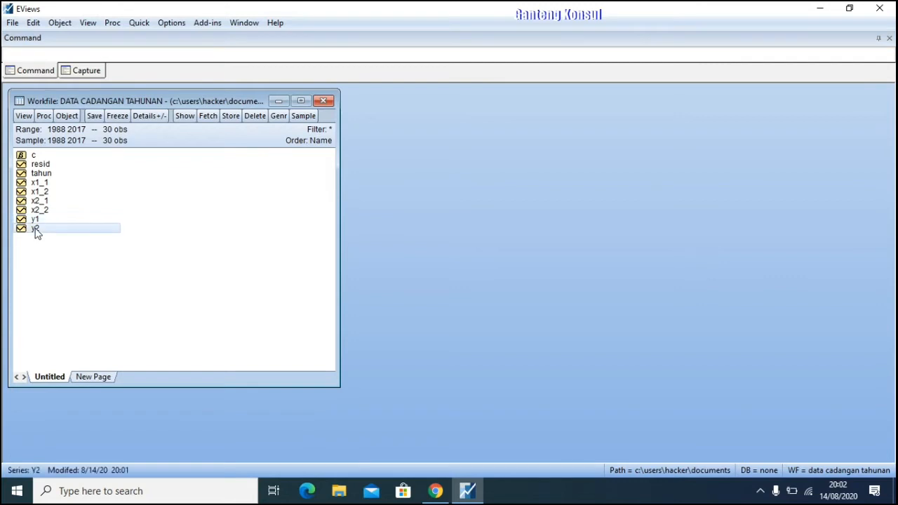
{"action": "left_click", "coordinate": [35, 228]}
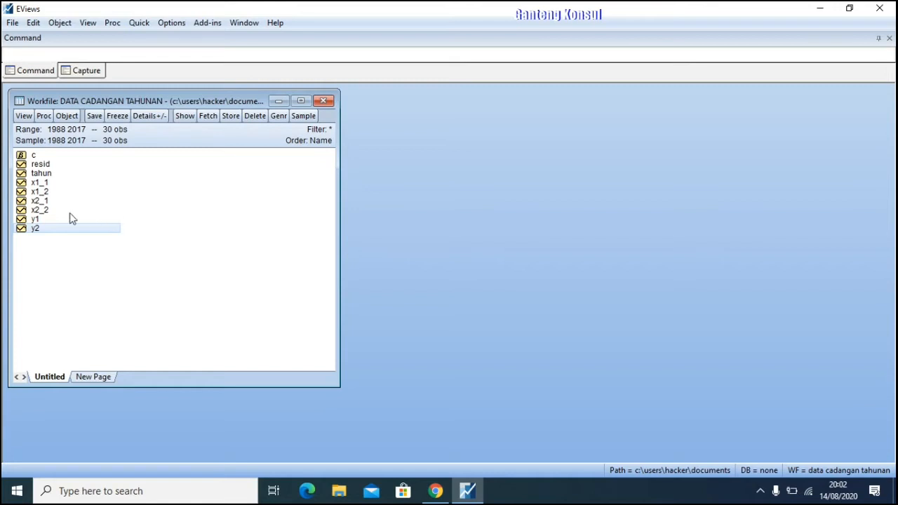
{"action": "left_click", "coordinate": [48, 219]}
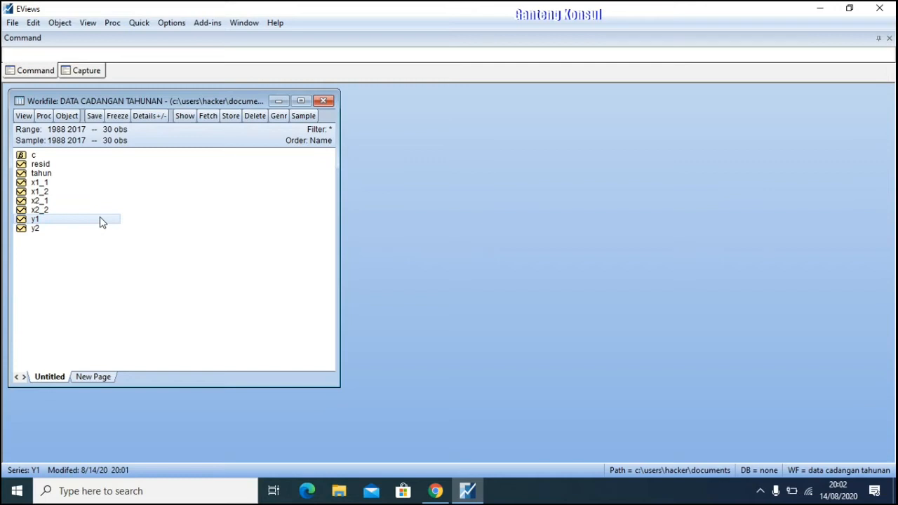
{"action": "left_click", "coordinate": [51, 230], "text": "ctrl"}
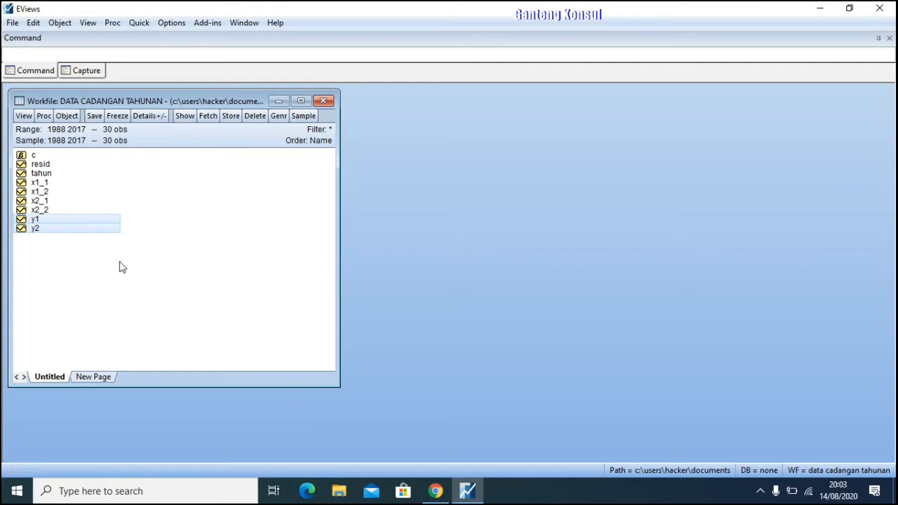
{"action": "left_click", "coordinate": [119, 265]}
Select the series y1, y2, x1_1 and x1_2 in that order and open them as an equation.
{"action": "left_click", "coordinate": [35, 221]}
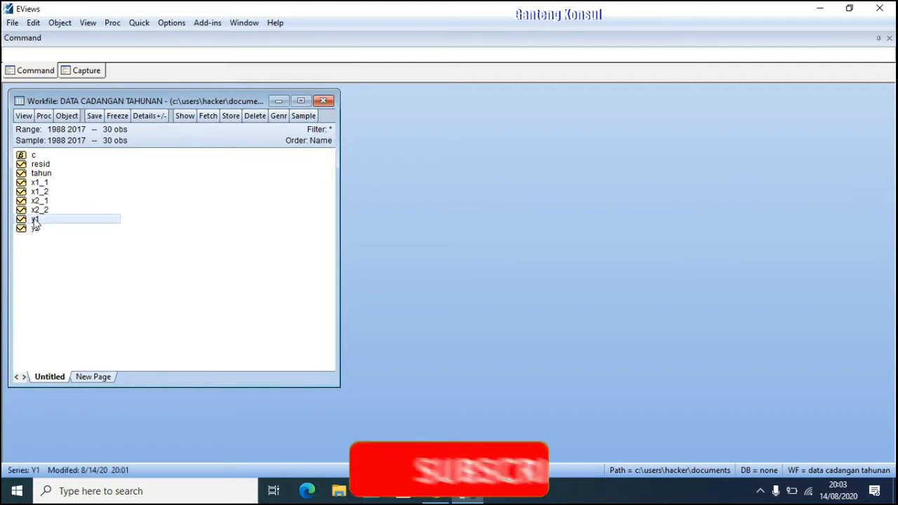
{"action": "left_click", "coordinate": [36, 229], "text": "ctrl"}
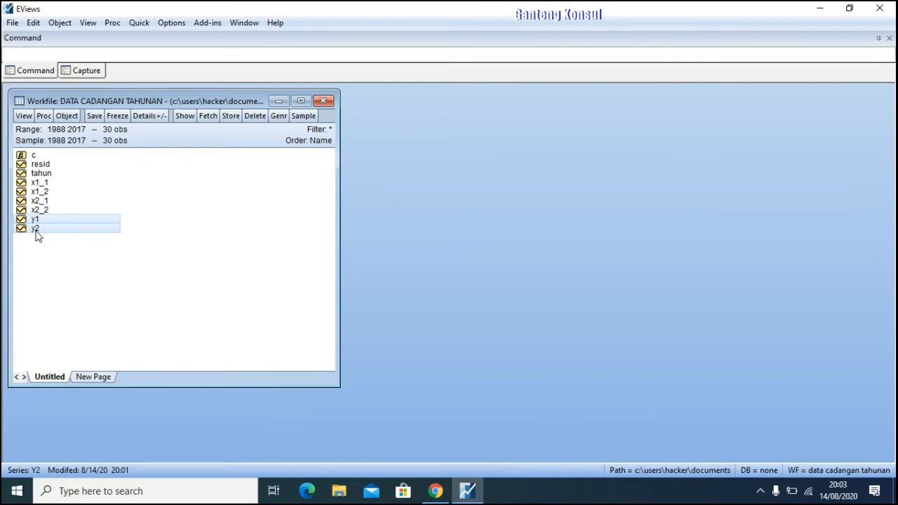
{"action": "left_click", "coordinate": [47, 185], "text": "ctrl"}
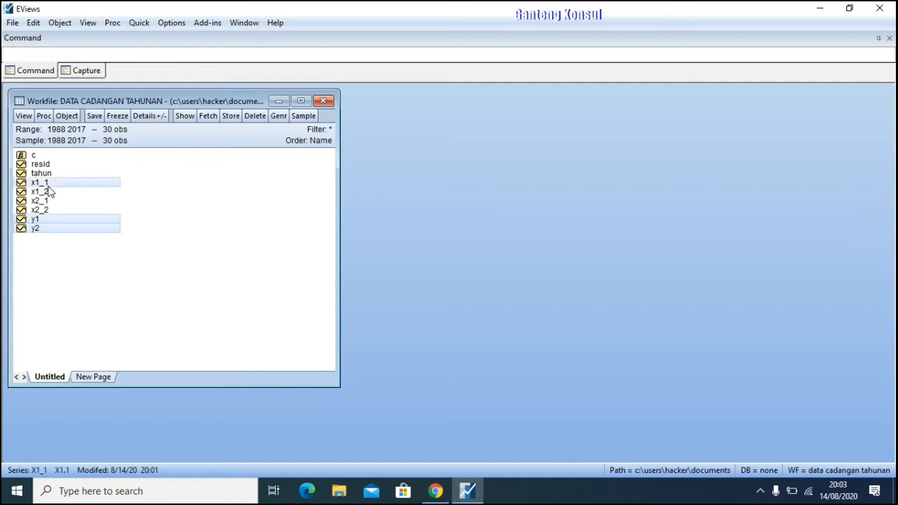
{"action": "left_click", "coordinate": [47, 193], "text": "ctrl"}
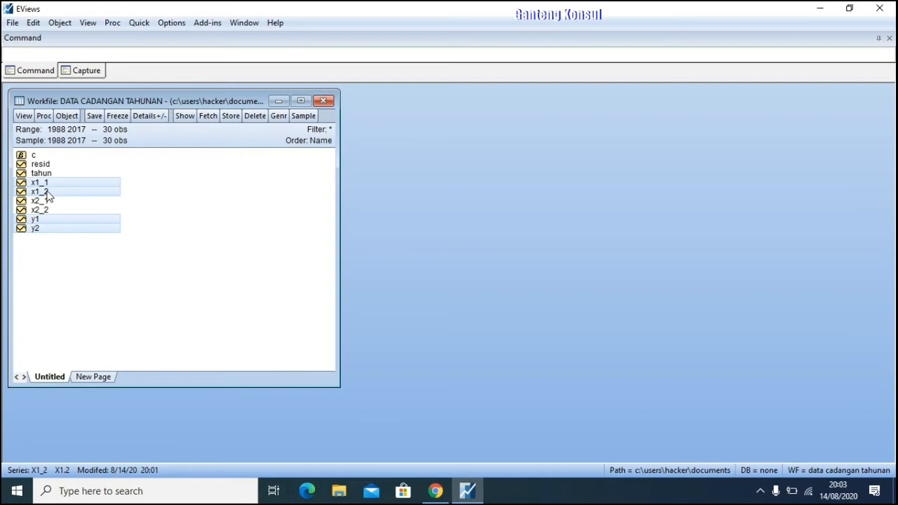
{"action": "right_click", "coordinate": [48, 197]}
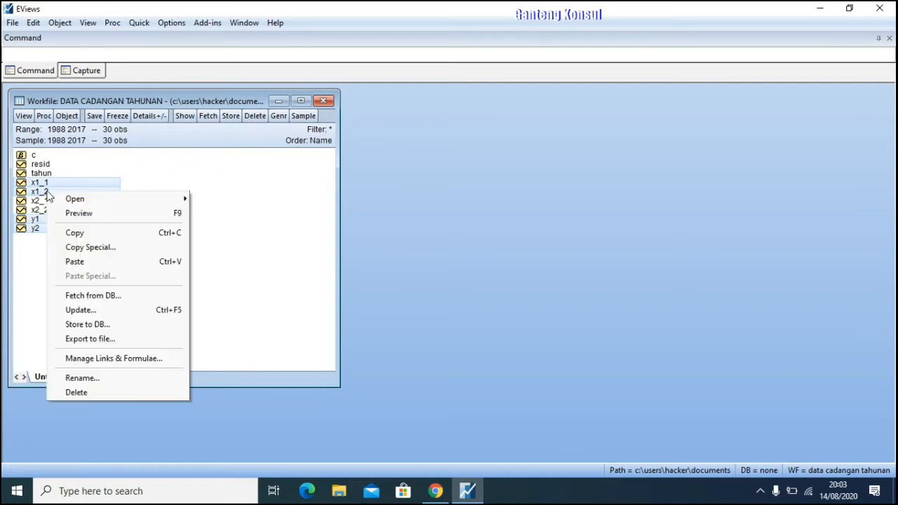
{"action": "mouse_move", "coordinate": [75, 198]}
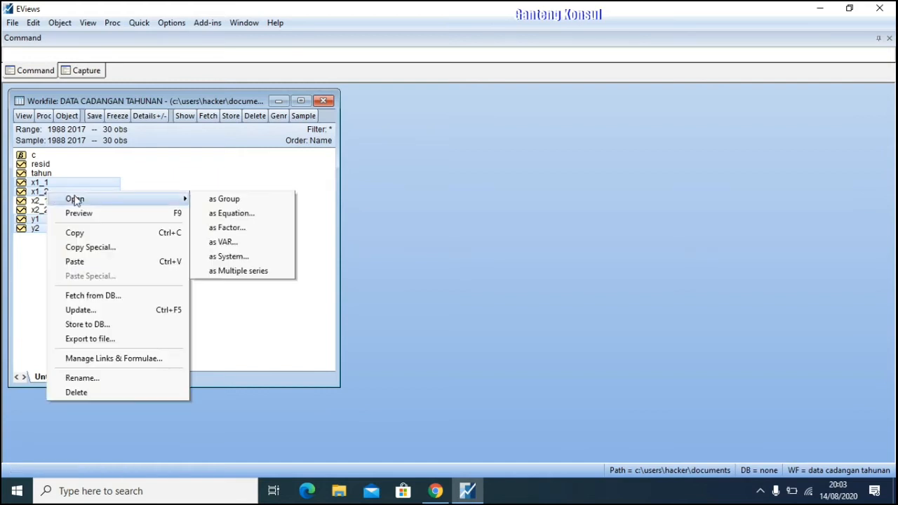
{"action": "left_click", "coordinate": [226, 214]}
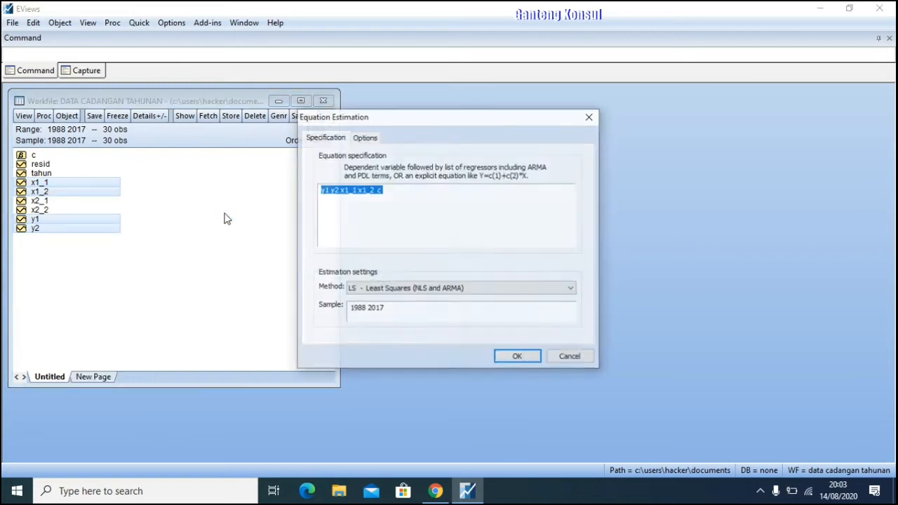
Move the constant right after the dependent variable so the equation specification reads y1 c y2 x1_1 x1_2.
{"action": "left_click", "coordinate": [396, 210]}
{"action": "type", "text": "c"}
{"action": "key", "text": "BackSpace"}
{"action": "key", "text": "BackSpace"}
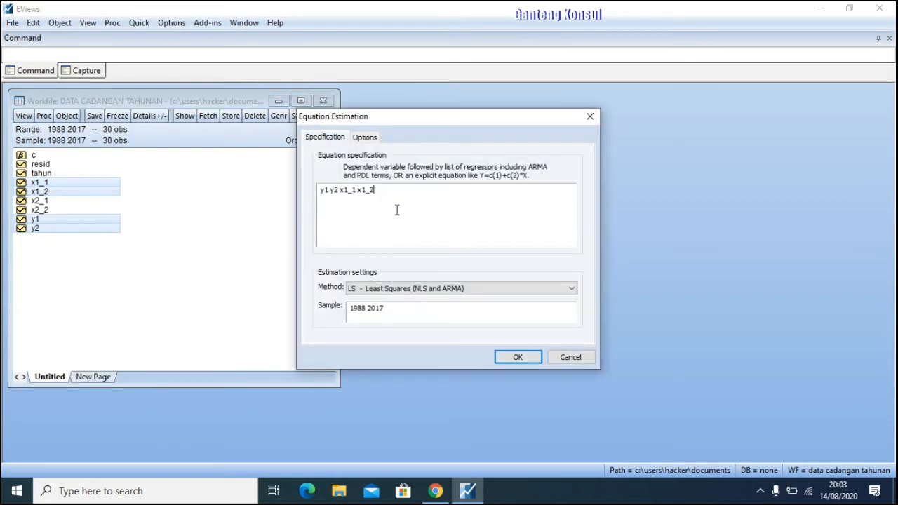
{"action": "key", "text": "Left"}
{"action": "key", "text": "Left"}
{"action": "type", "text": "c"}
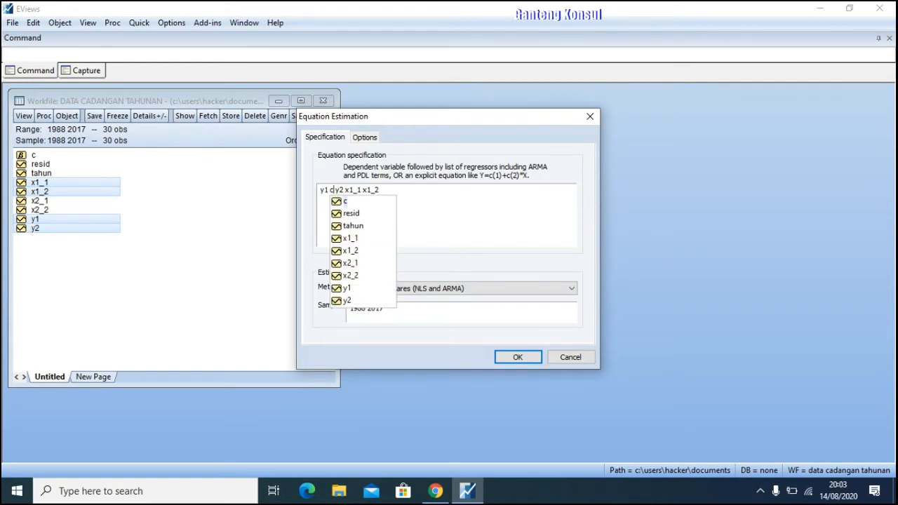
{"action": "left_click", "coordinate": [456, 211]}
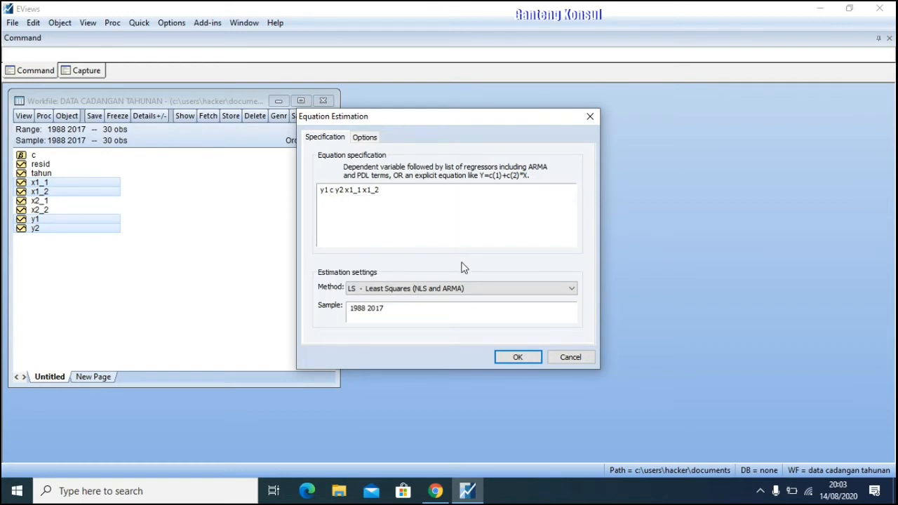
Set the estimation method to TSLS - Two-Stage Least Squares (TSNLS and ARMA).
{"action": "left_click", "coordinate": [466, 289]}
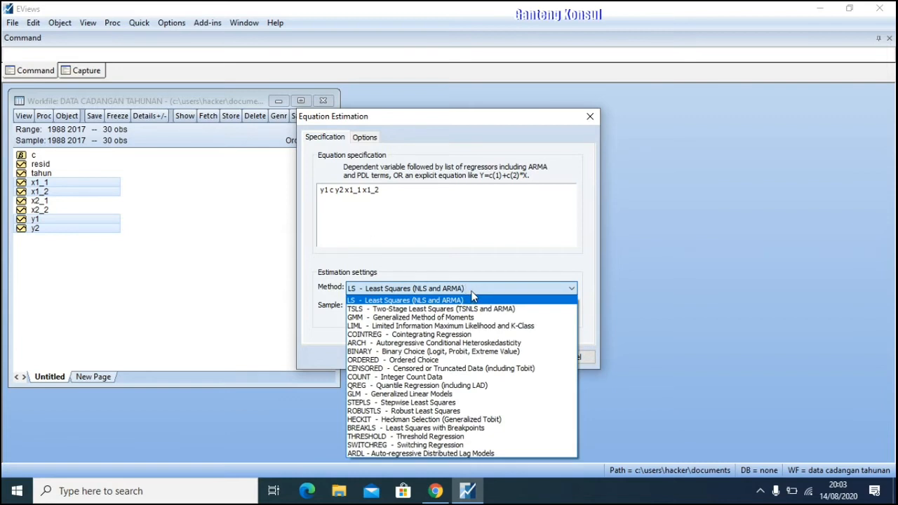
{"action": "left_click", "coordinate": [470, 298]}
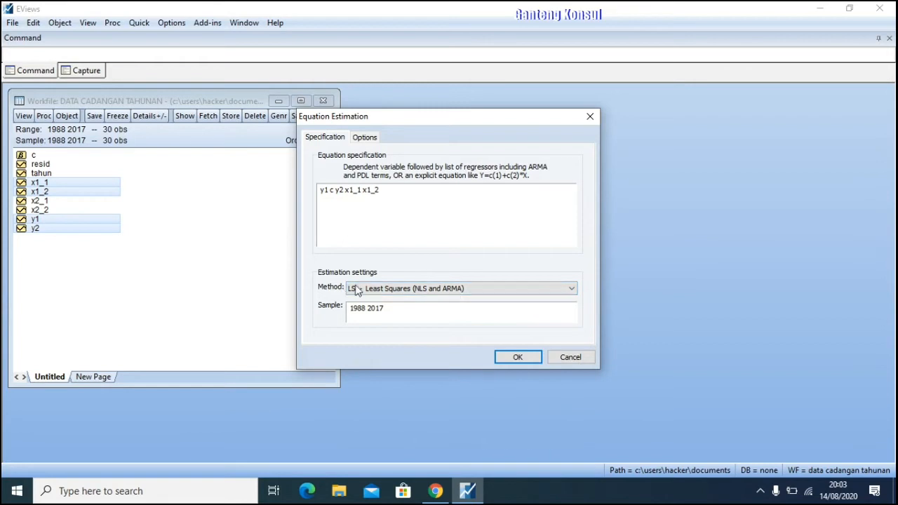
{"action": "left_click", "coordinate": [456, 291]}
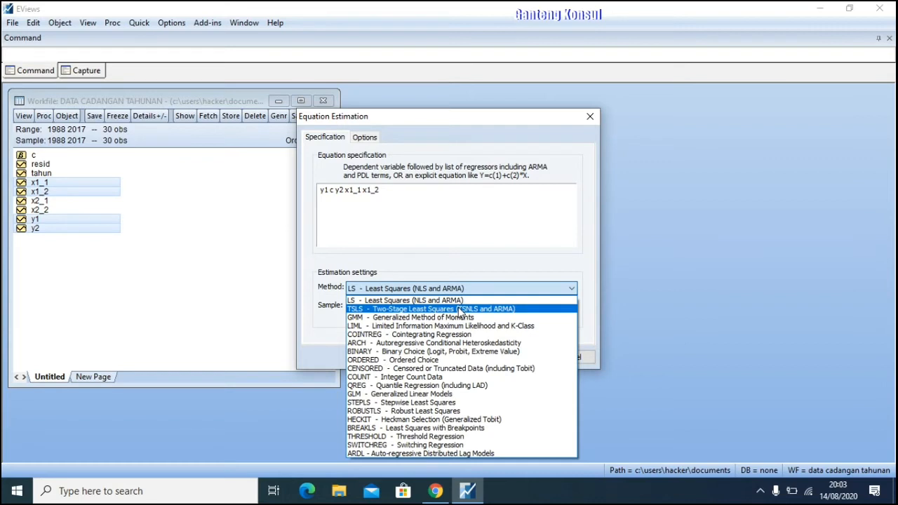
{"action": "left_click", "coordinate": [460, 309]}
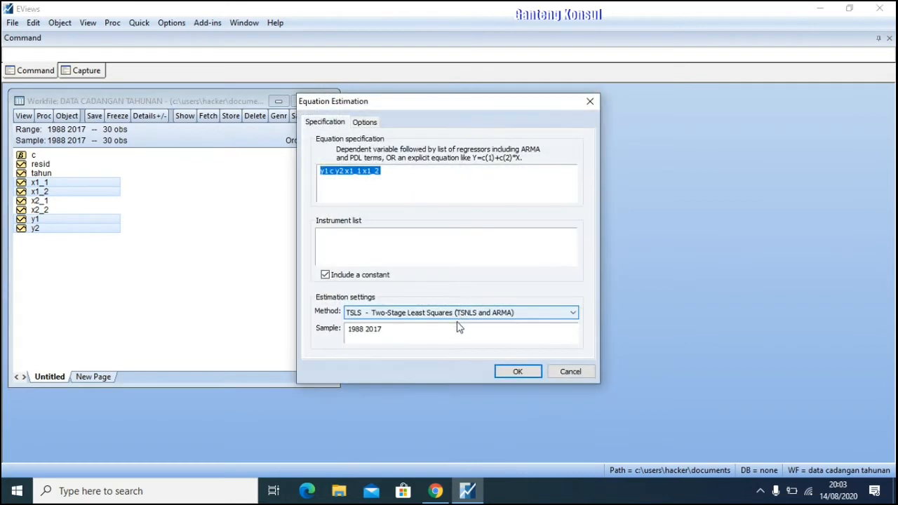
Enter x1_1 x1_2 x2_1 x2_2 as the instrument list and run the two-stage least squares estimation.
{"action": "left_click", "coordinate": [496, 260]}
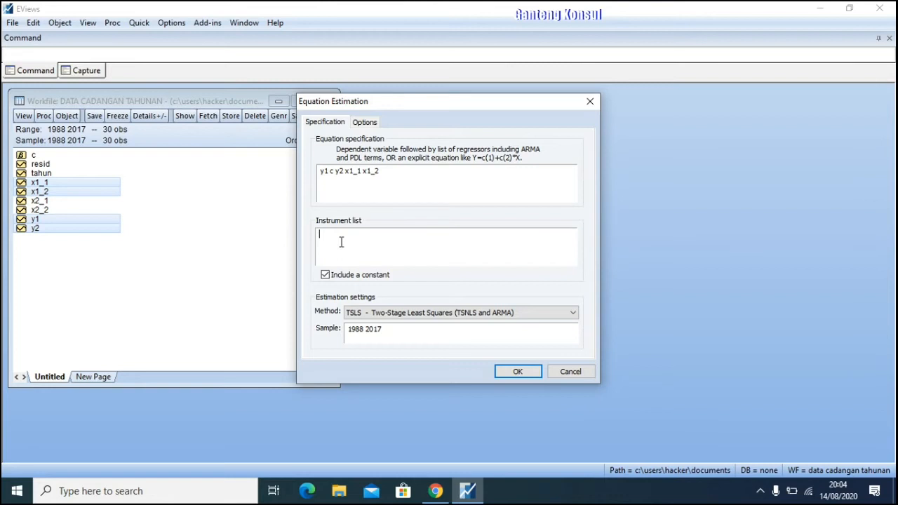
{"action": "type", "text": "x1"}
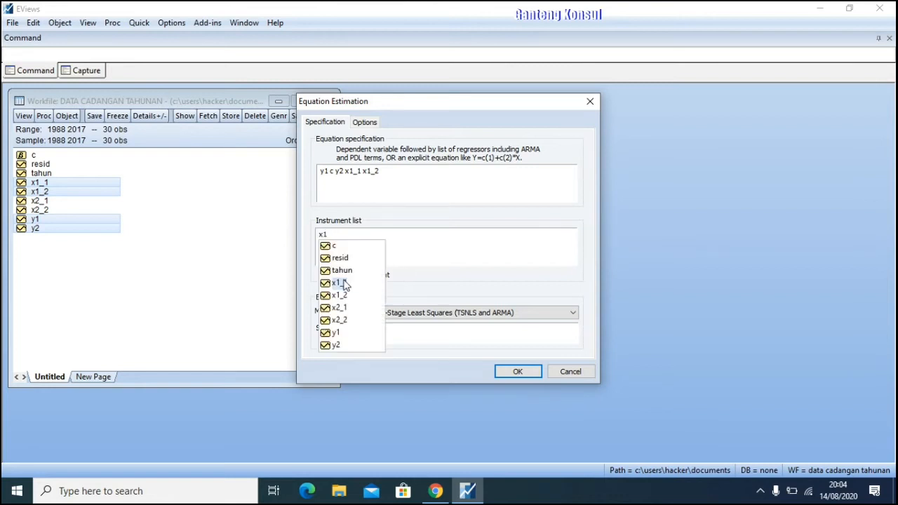
{"action": "left_click", "coordinate": [343, 285]}
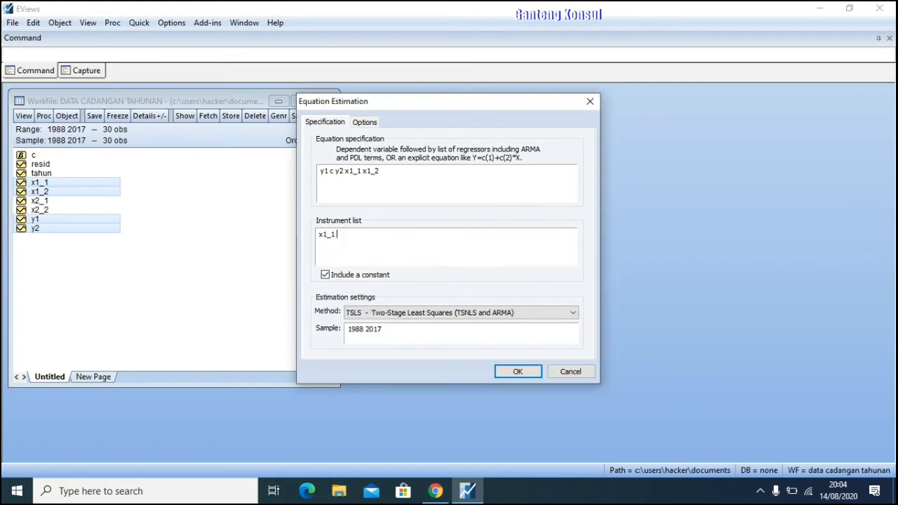
{"action": "type", "text": "x1"}
{"action": "left_click", "coordinate": [356, 296]}
{"action": "type", "text": "x2"}
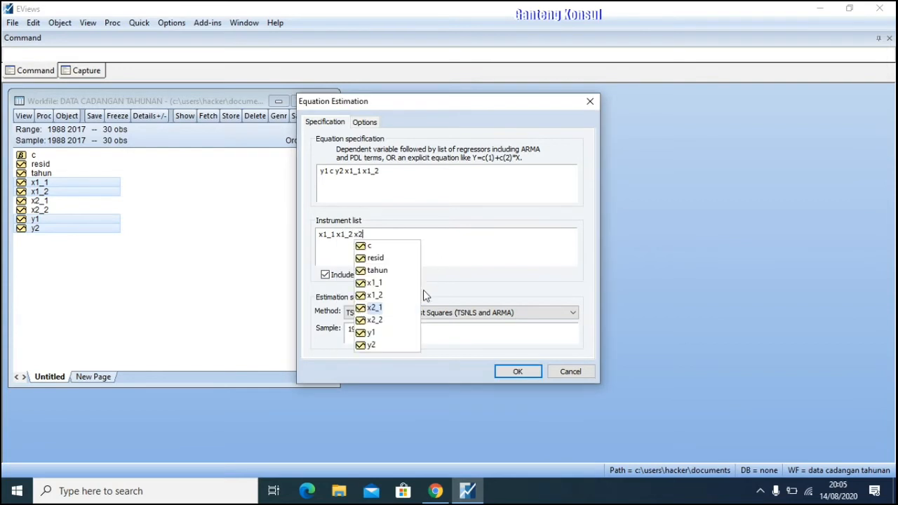
{"action": "left_click", "coordinate": [376, 308]}
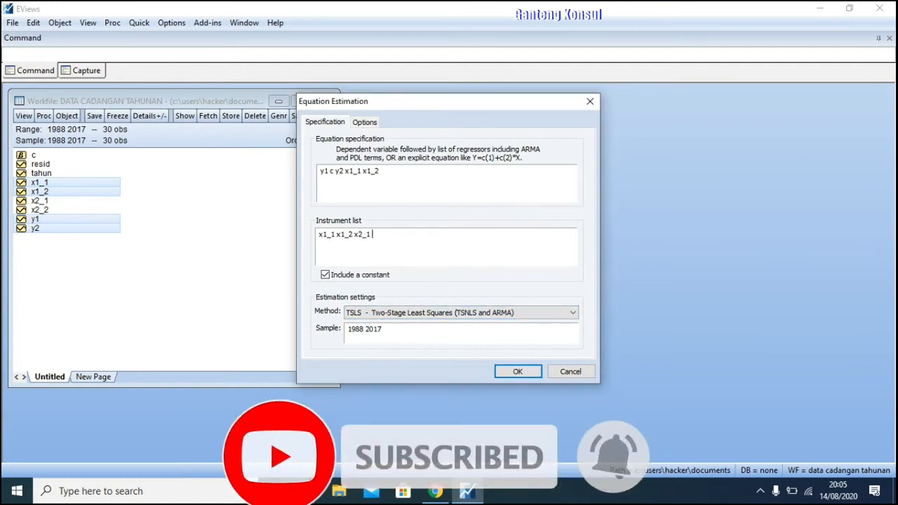
{"action": "type", "text": "x2"}
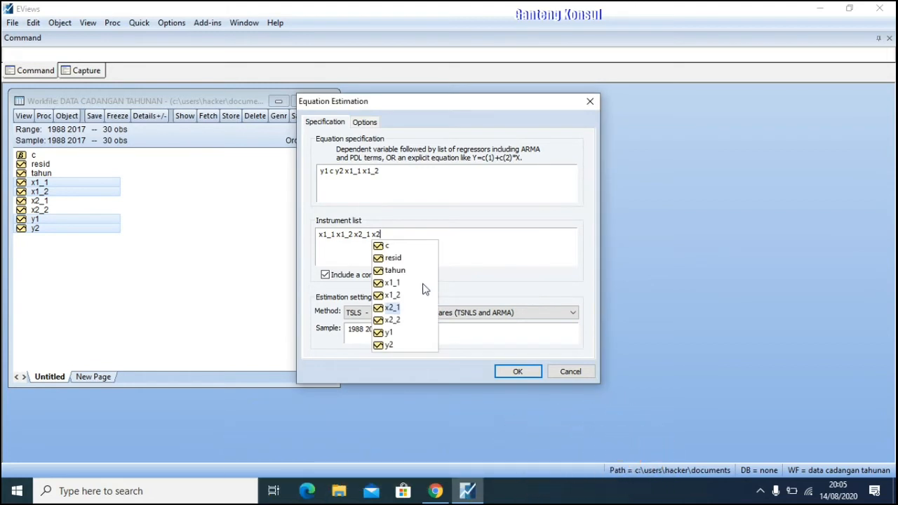
{"action": "left_click", "coordinate": [394, 319]}
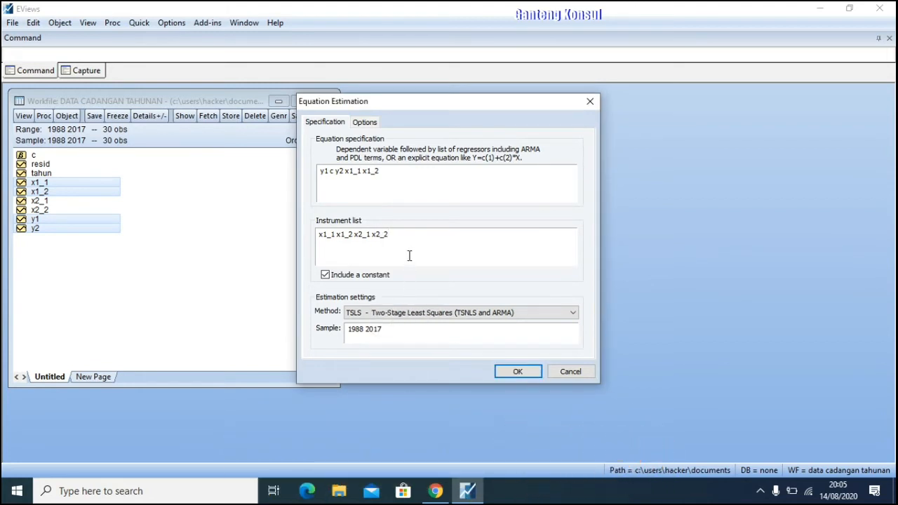
{"action": "key", "text": "ctrl+Left"}
{"action": "key", "text": "ctrl+Left"}
{"action": "key", "text": "ctrl+Left"}
{"action": "key", "text": "ctrl+Left"}
{"action": "left_click", "coordinate": [504, 372]}
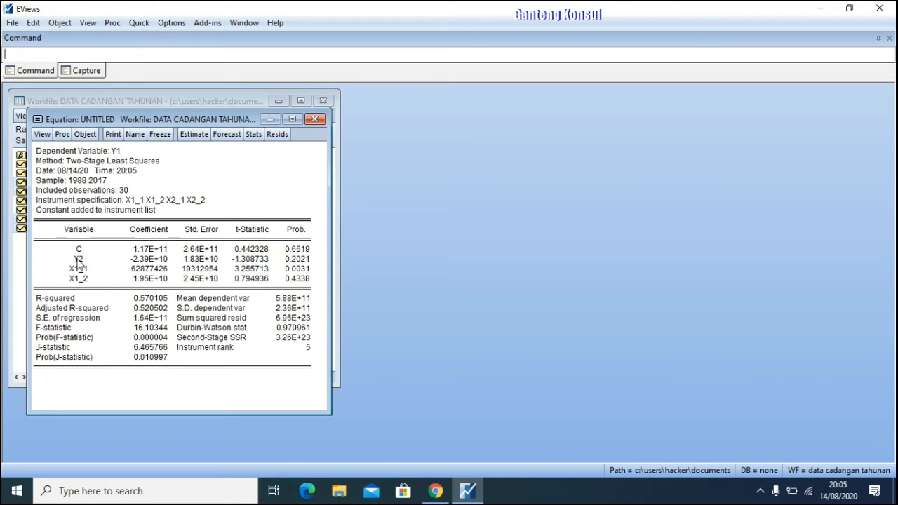
Freeze the Y1 two-stage least squares output as a table and name it TSLSY1.
{"action": "left_click_drag", "start_coordinate": [78, 262], "coordinate": [306, 263]}
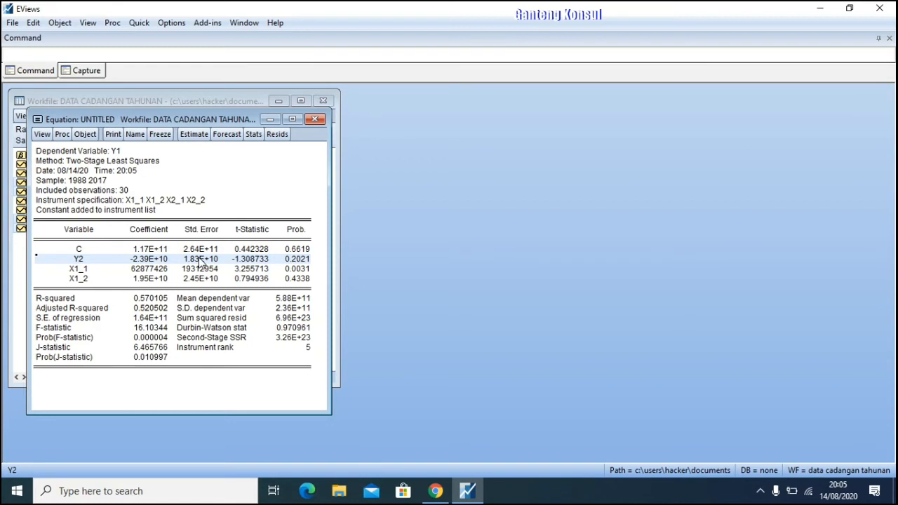
{"action": "left_click", "coordinate": [159, 138]}
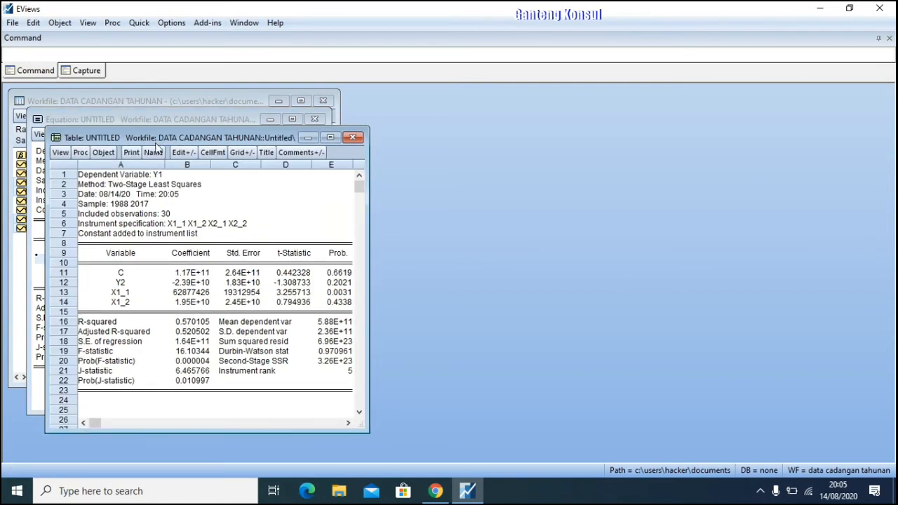
{"action": "left_click", "coordinate": [157, 153]}
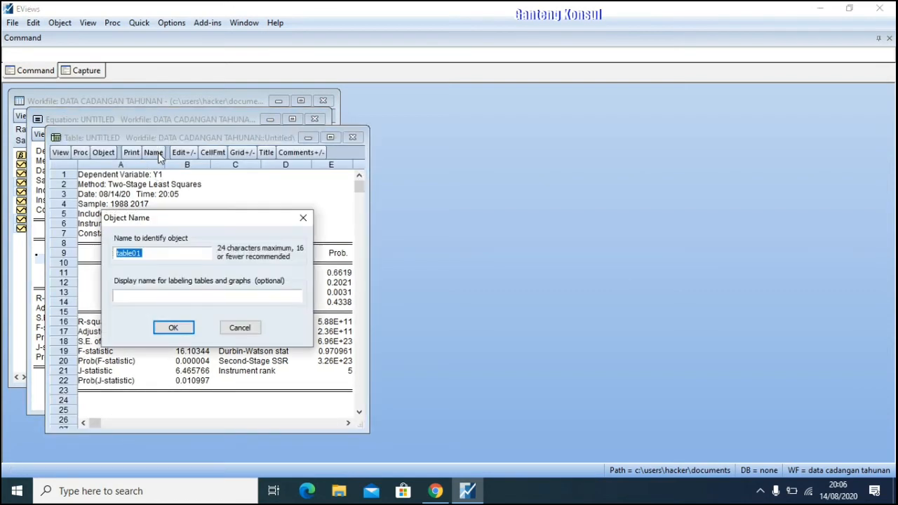
{"action": "type", "text": "TSLSY1"}
{"action": "key", "text": "Return"}
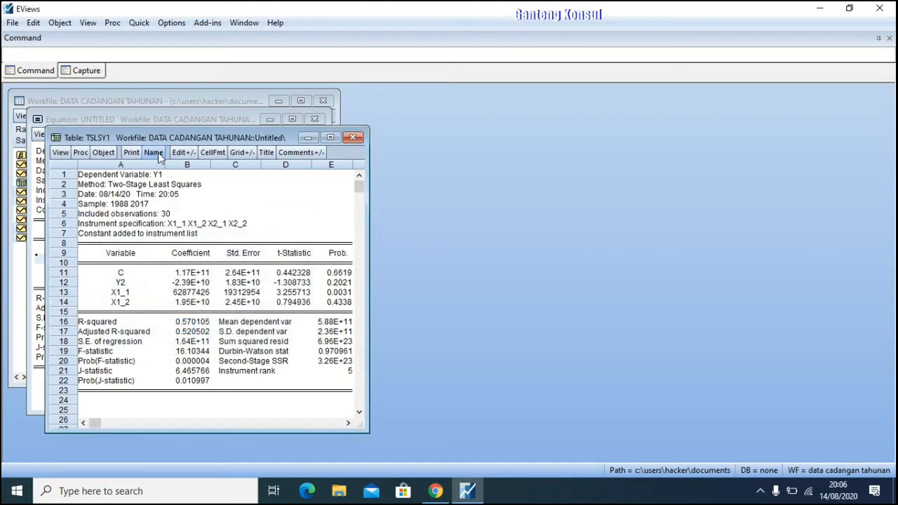
Close the TSLSY1 table and delete the untitled Y1 equation.
{"action": "left_click", "coordinate": [358, 139]}
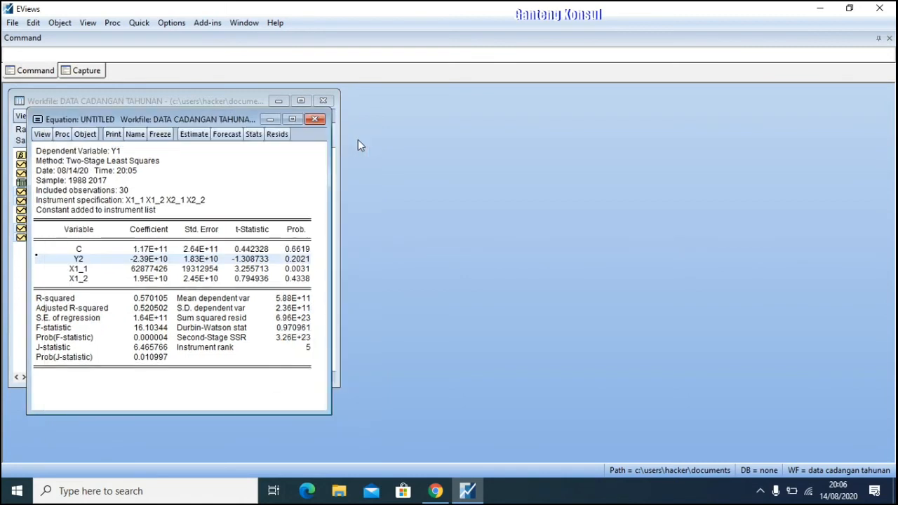
{"action": "left_click", "coordinate": [315, 120]}
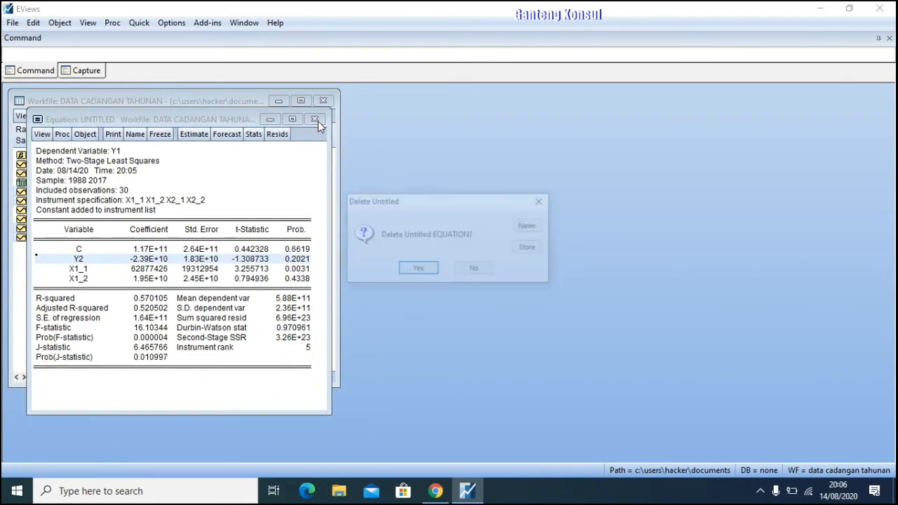
{"action": "left_click", "coordinate": [417, 270]}
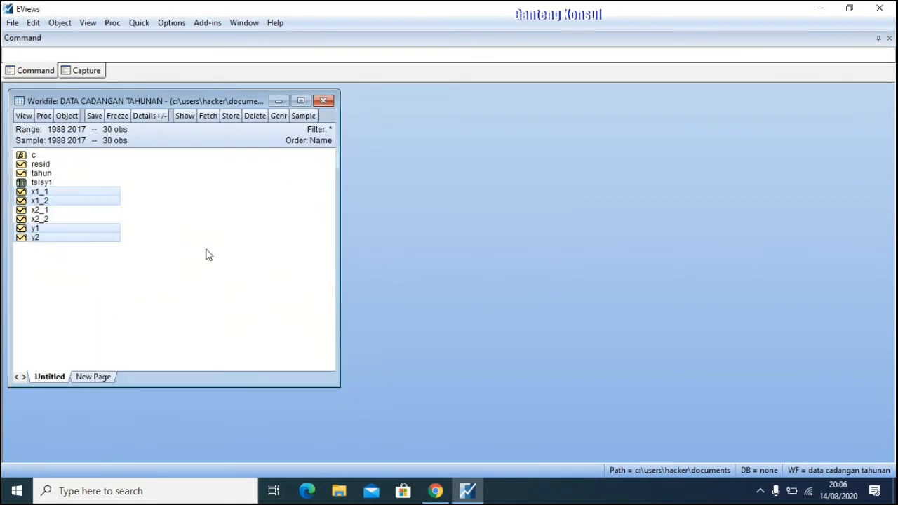
Clear the old selection, select the series y2, y1, x2_1 and x2_2 in that order, and open them as an equation.
{"action": "left_click", "coordinate": [208, 253]}
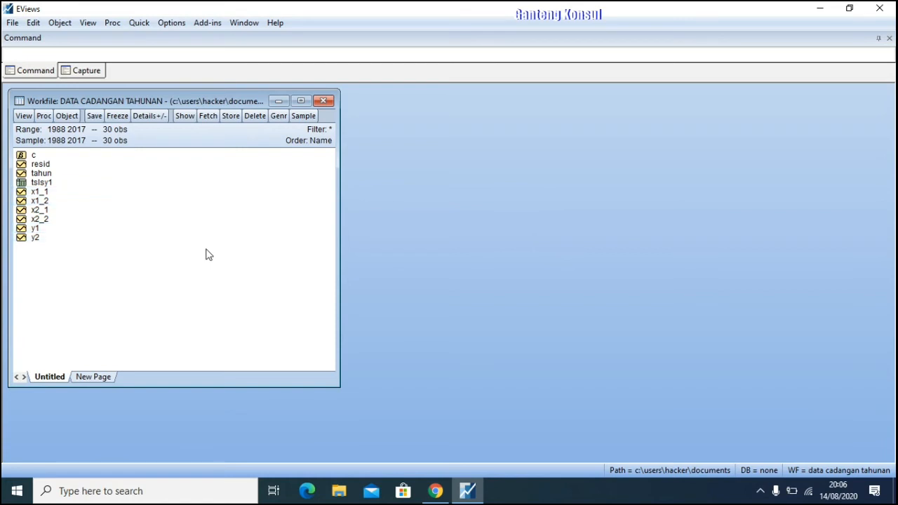
{"action": "left_click", "coordinate": [58, 241]}
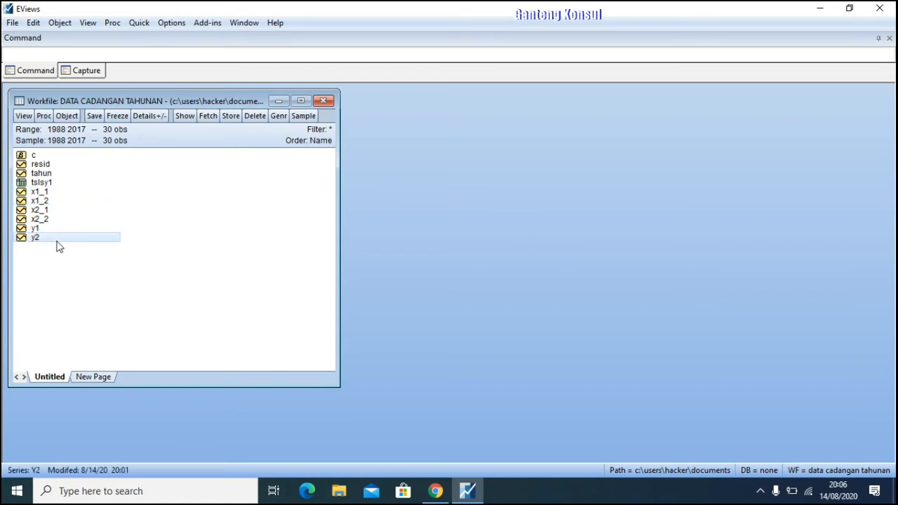
{"action": "left_click", "coordinate": [161, 313]}
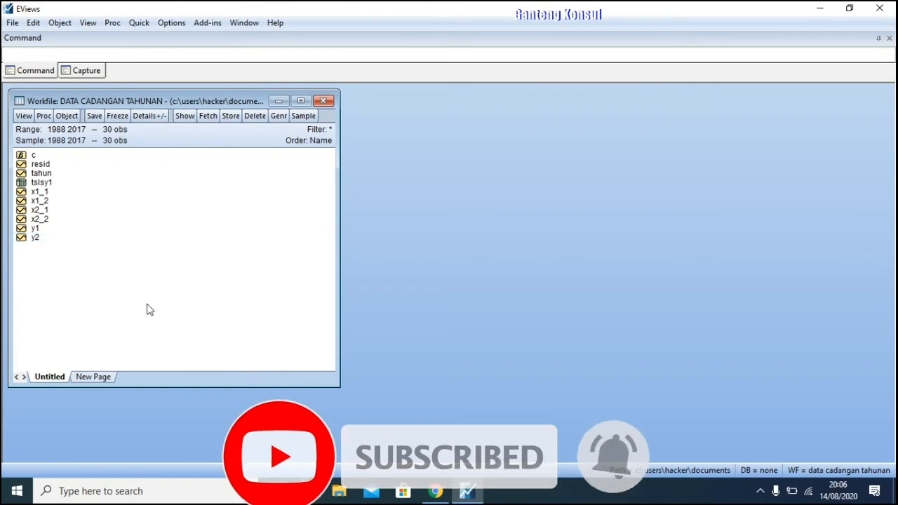
{"action": "left_click", "coordinate": [35, 239]}
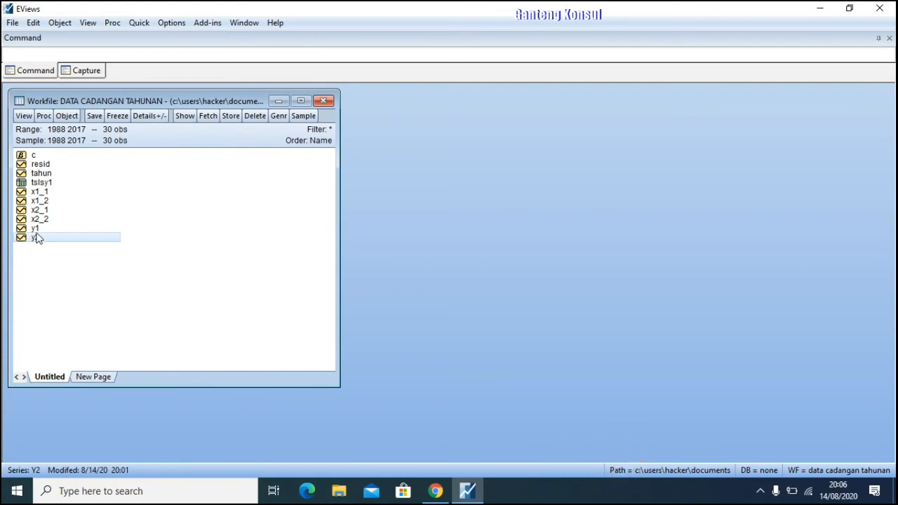
{"action": "left_click", "coordinate": [35, 230], "text": "ctrl"}
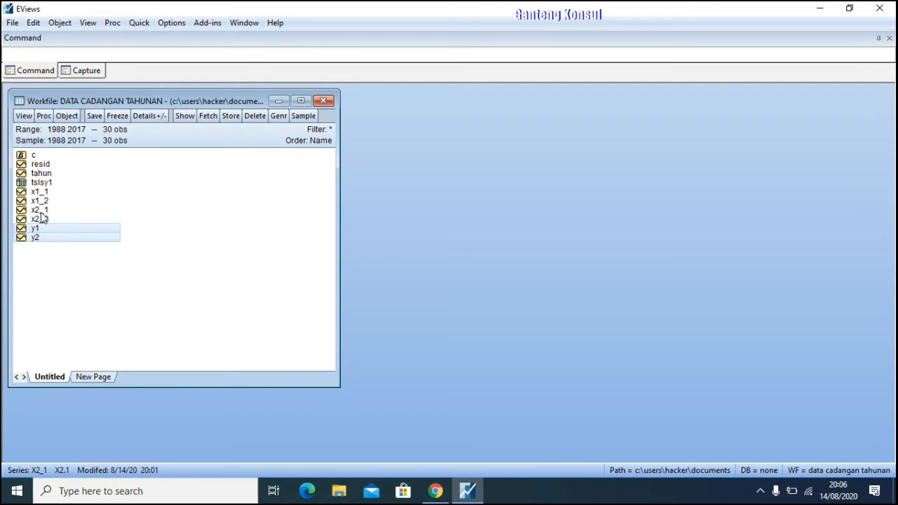
{"action": "left_click", "coordinate": [40, 212], "text": "ctrl"}
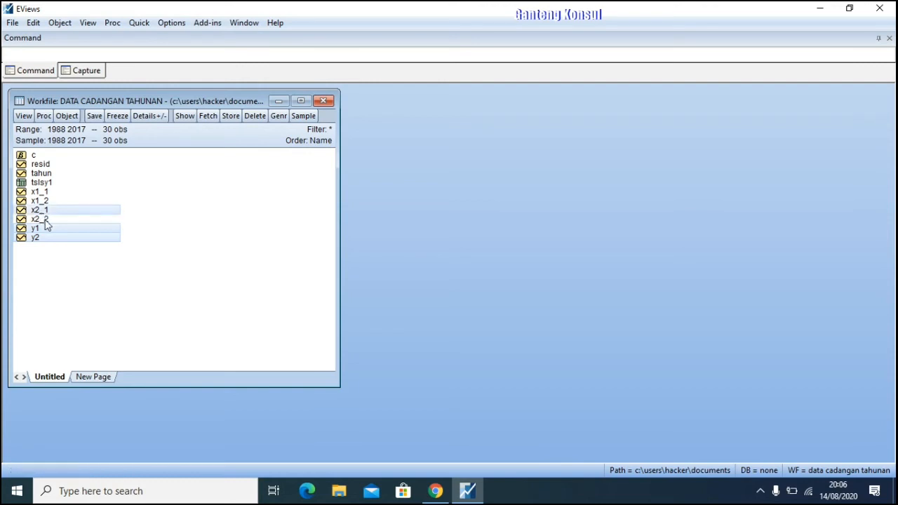
{"action": "left_click", "coordinate": [46, 224], "text": "ctrl"}
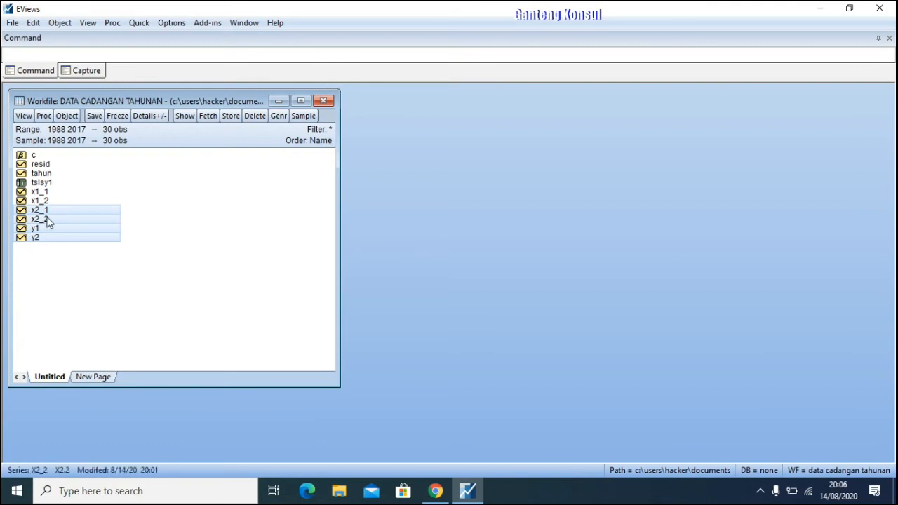
{"action": "right_click", "coordinate": [48, 222]}
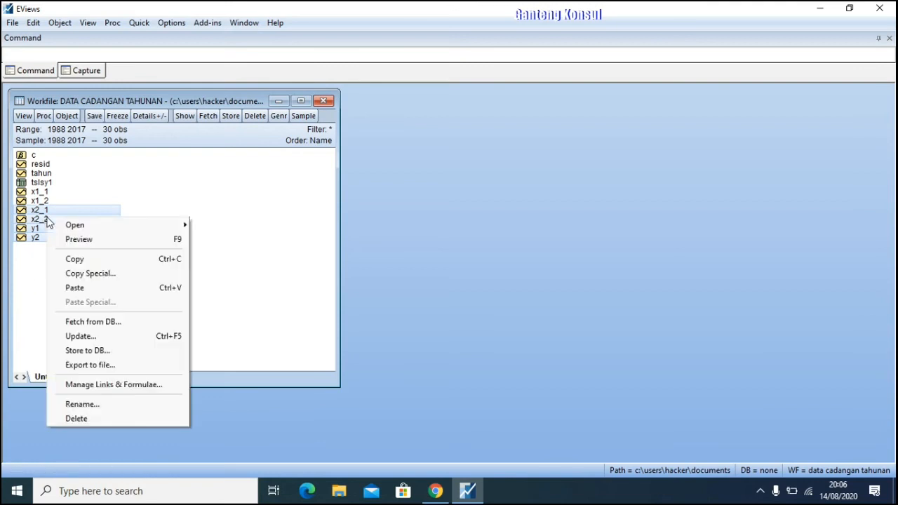
{"action": "mouse_move", "coordinate": [103, 226]}
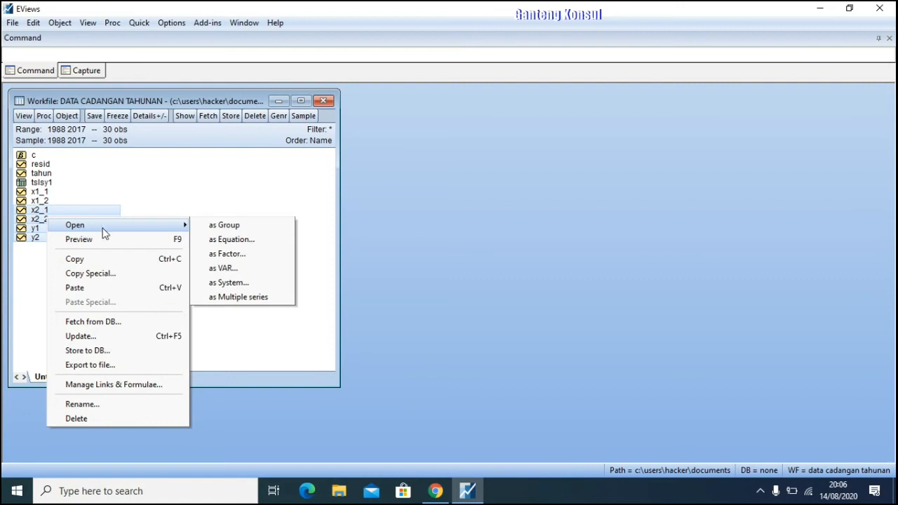
{"action": "left_click", "coordinate": [228, 239]}
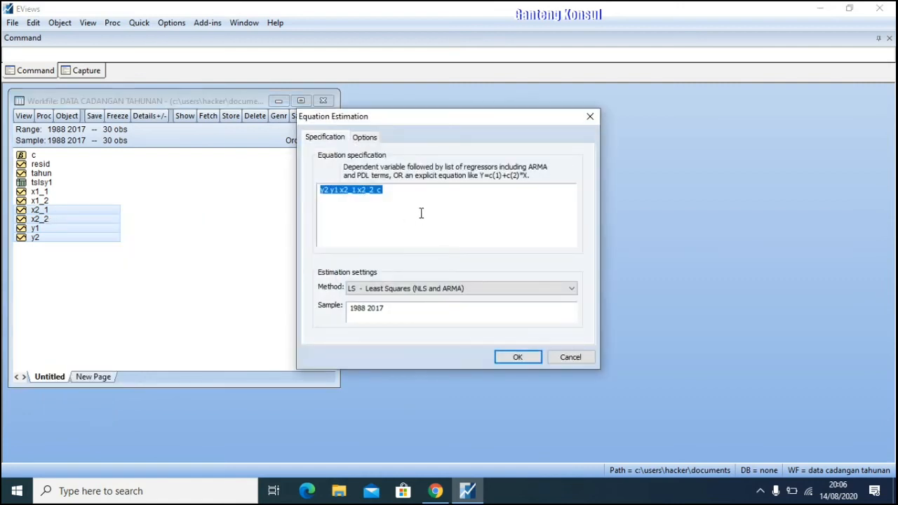
Move the constant right after the dependent variable so the equation specification reads y2 c y1 x2_1 x2_2.
{"action": "left_click", "coordinate": [421, 213]}
{"action": "key", "text": "BackSpace"}
{"action": "key", "text": "BackSpace"}
{"action": "key", "text": "Left"}
{"action": "key", "text": "Left"}
{"action": "key", "text": "Left"}
{"action": "key", "text": "Left"}
{"action": "key", "text": "Left"}
{"action": "key", "text": "Left"}
{"action": "key", "text": "Left"}
{"action": "key", "text": "Left"}
{"action": "key", "text": "Left"}
{"action": "key", "text": "Left"}
{"action": "key", "text": "Left"}
{"action": "key", "text": "Left"}
{"action": "key", "text": "Left"}
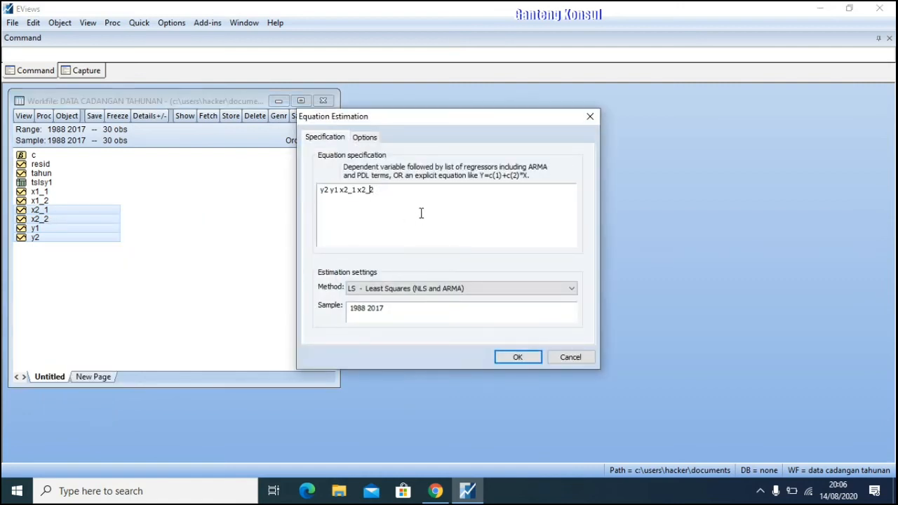
{"action": "type", "text": "d("}
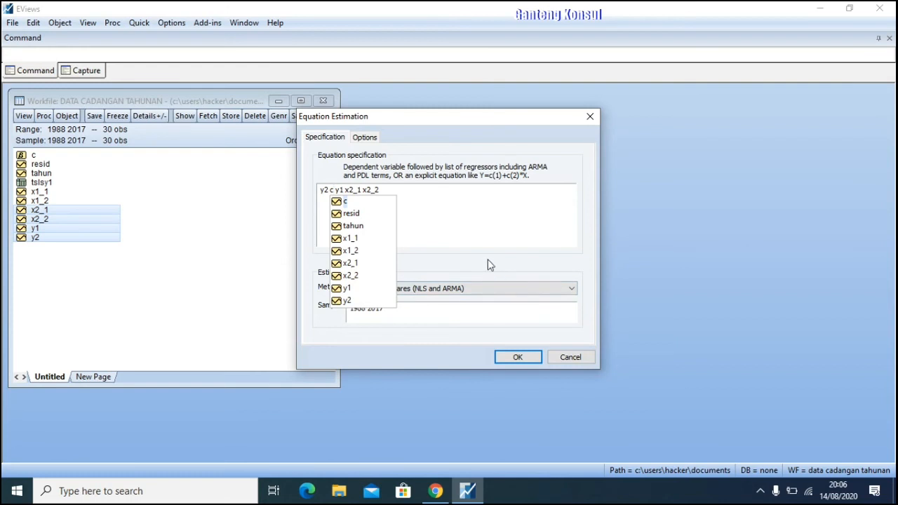
{"action": "left_click", "coordinate": [479, 223]}
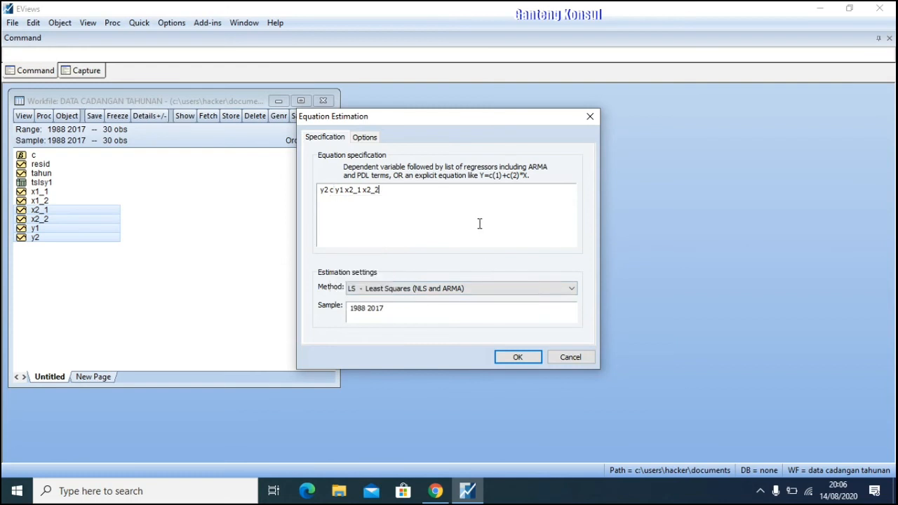
Estimate the Y2 equation with the TSLS - Two-Stage Least Squares method, using x1_1 x2_1 x1_2 x2_2 as instruments, and highlight the Y1 row.
{"action": "left_click", "coordinate": [476, 289]}
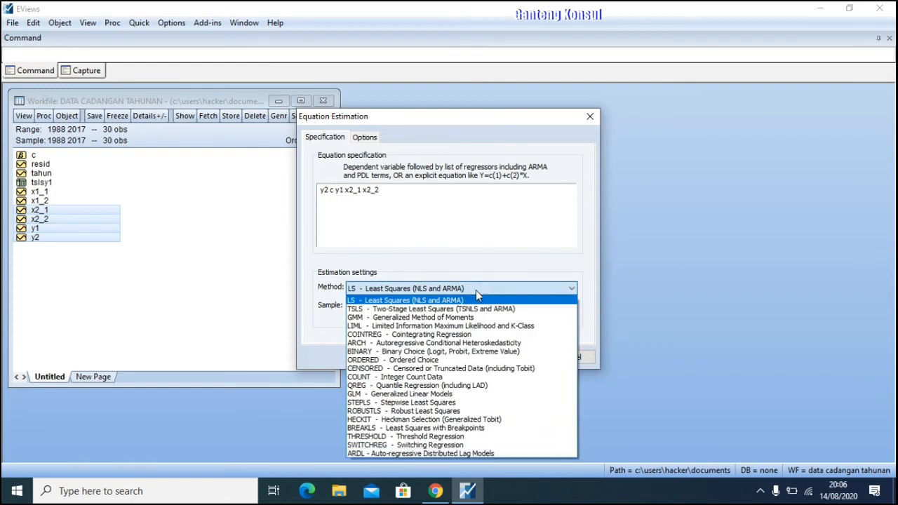
{"action": "left_click", "coordinate": [478, 309]}
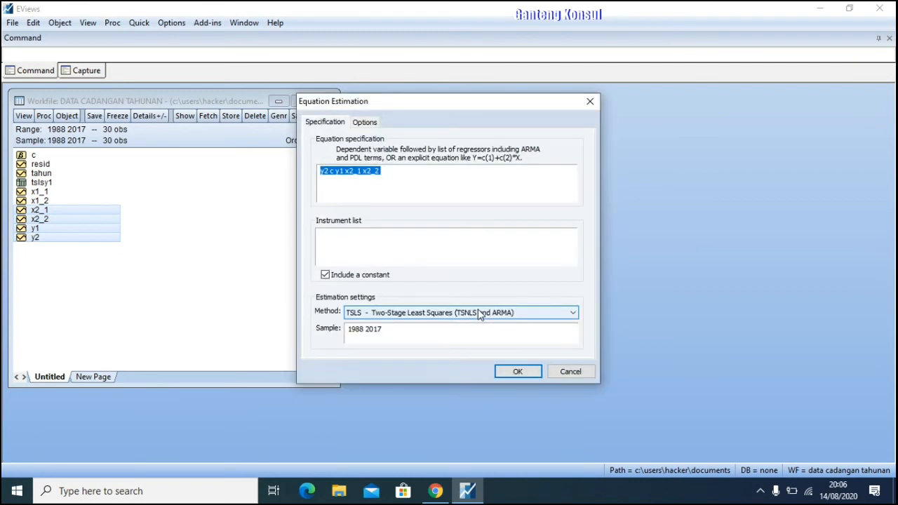
{"action": "left_click", "coordinate": [410, 246]}
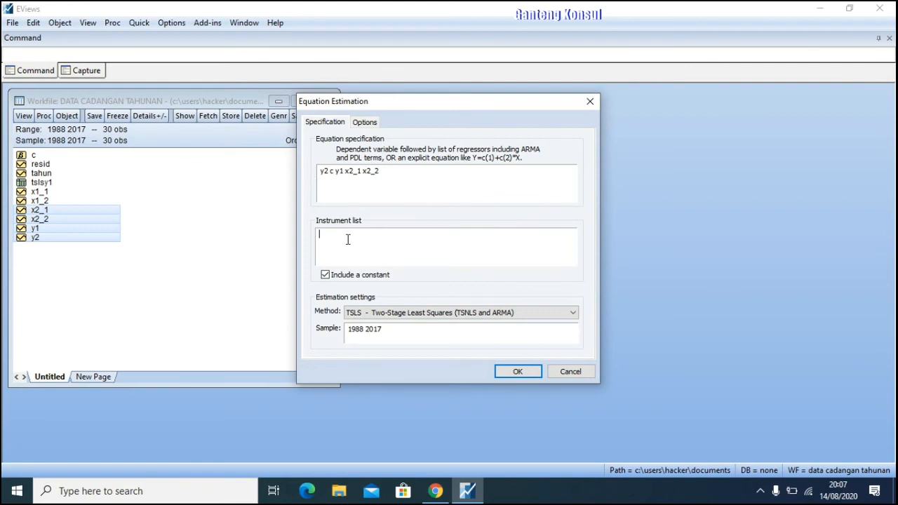
{"action": "type", "text": "x1"}
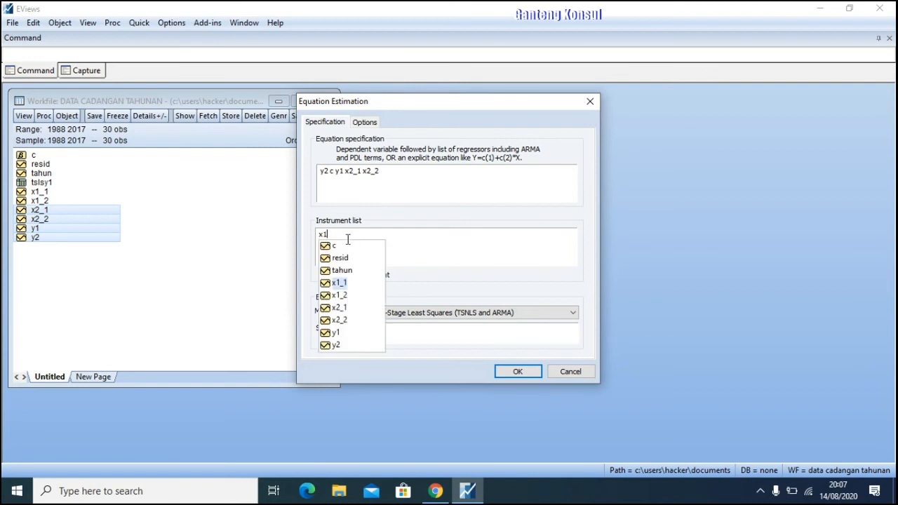
{"action": "double_click", "coordinate": [339, 282]}
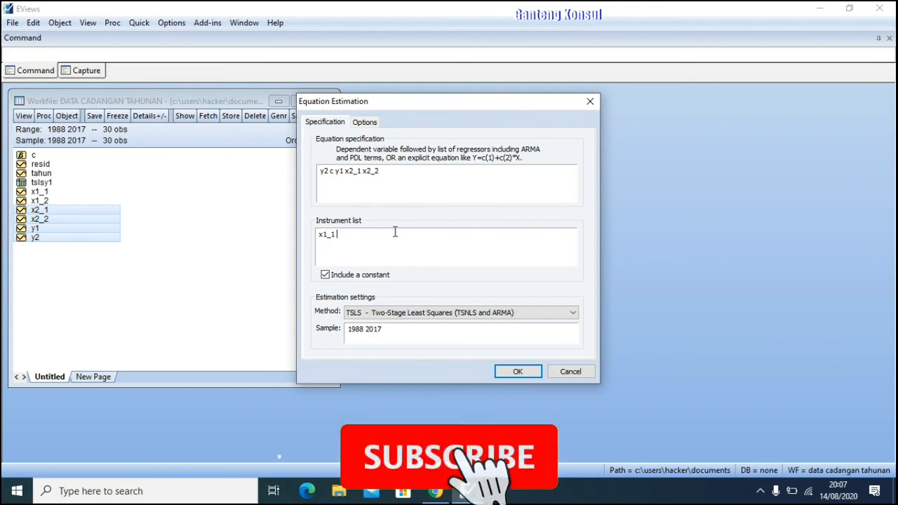
{"action": "type", "text": "x"}
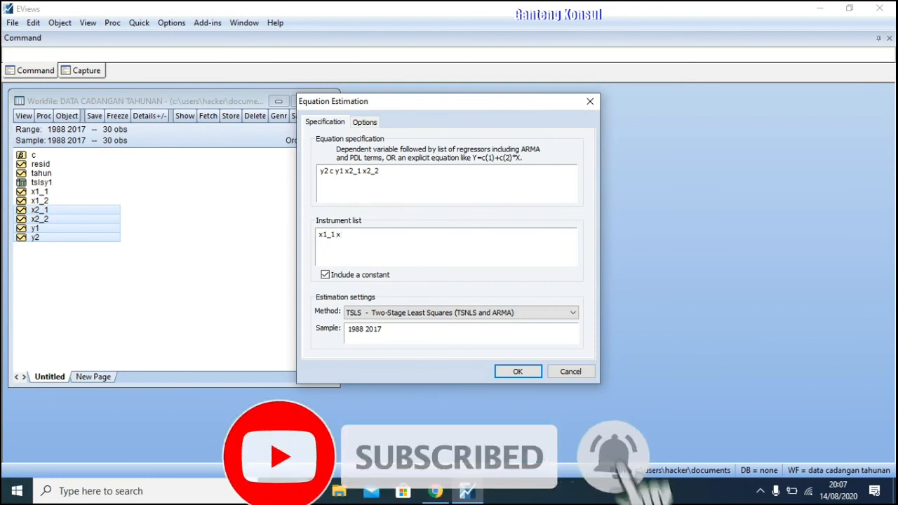
{"action": "type", "text": "2"}
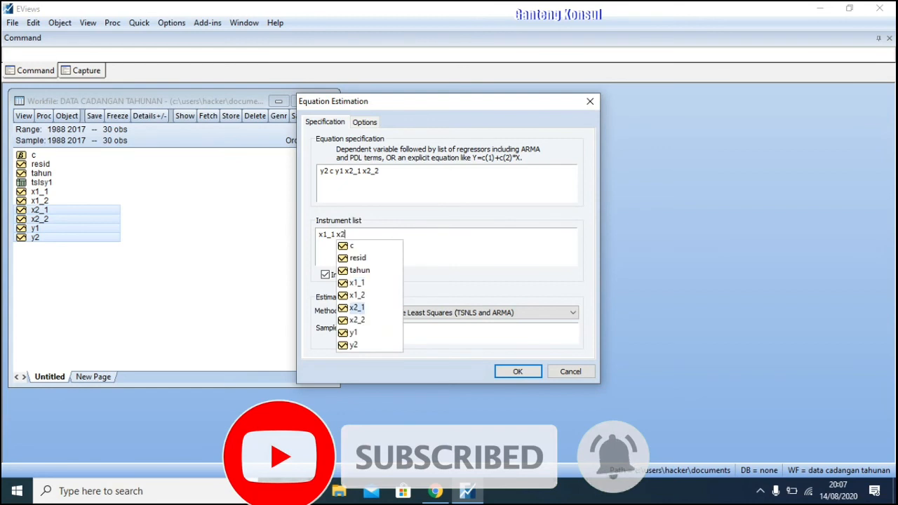
{"action": "left_click", "coordinate": [358, 313]}
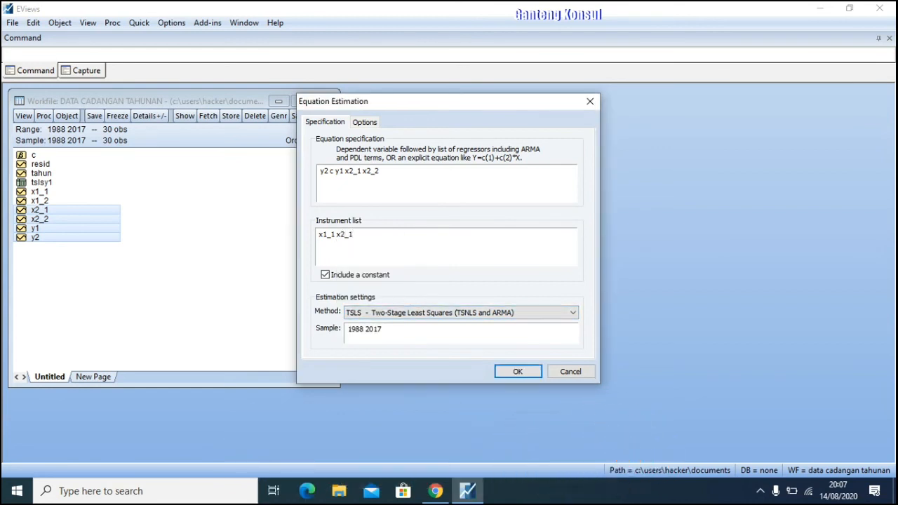
{"action": "type", "text": "x1"}
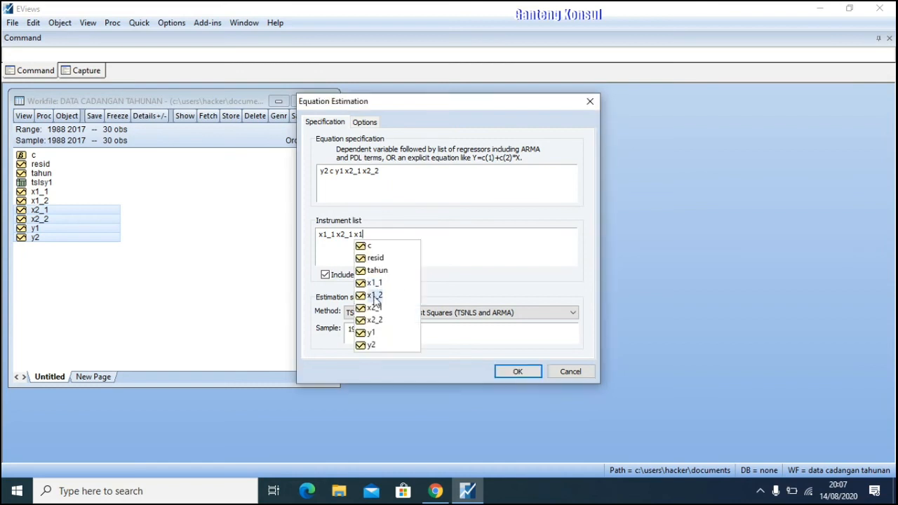
{"action": "left_click", "coordinate": [375, 296]}
{"action": "type", "text": "x2"}
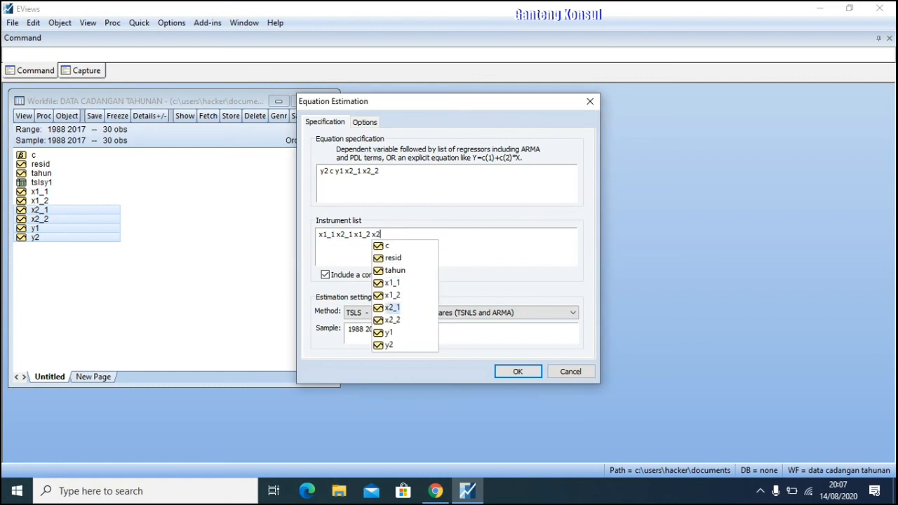
{"action": "left_click", "coordinate": [393, 320]}
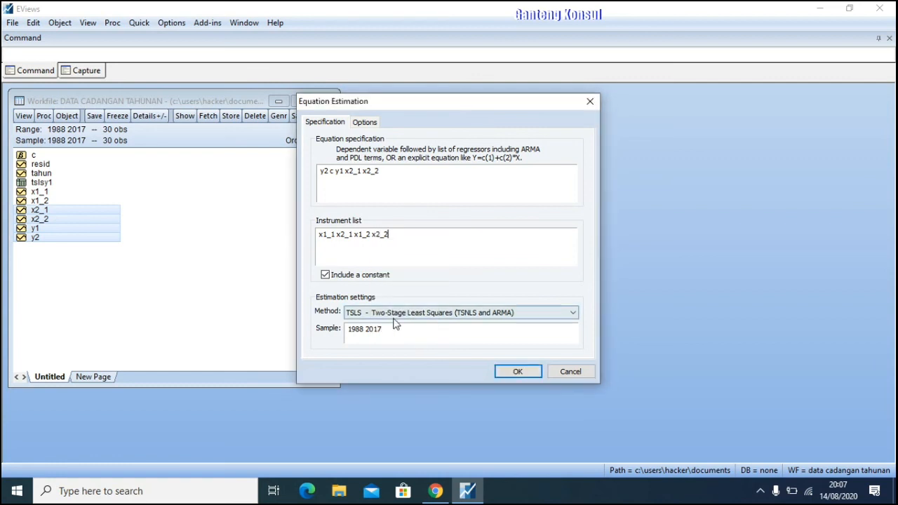
{"action": "left_click", "coordinate": [511, 372]}
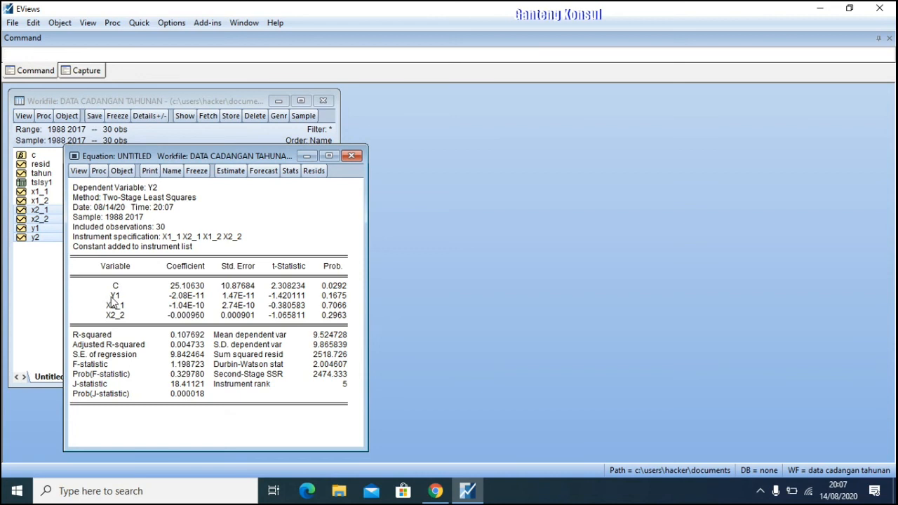
{"action": "left_click_drag", "start_coordinate": [118, 300], "coordinate": [349, 304]}
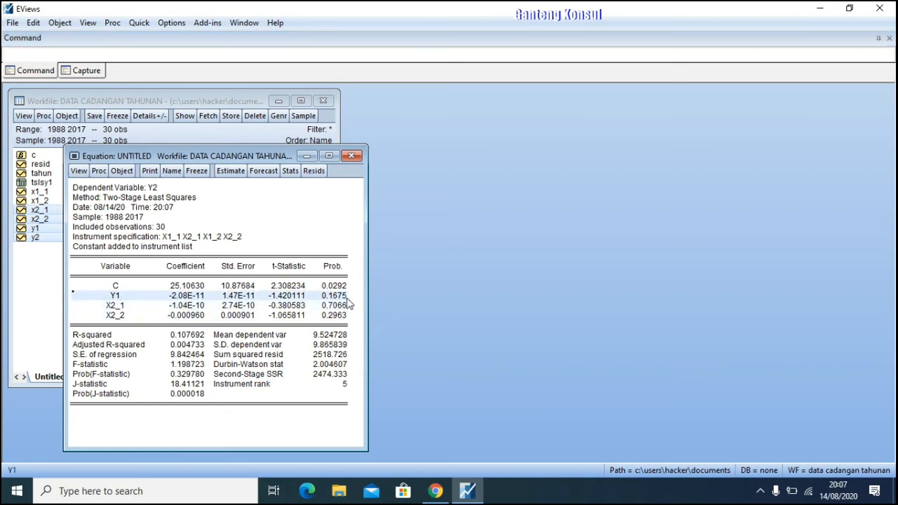